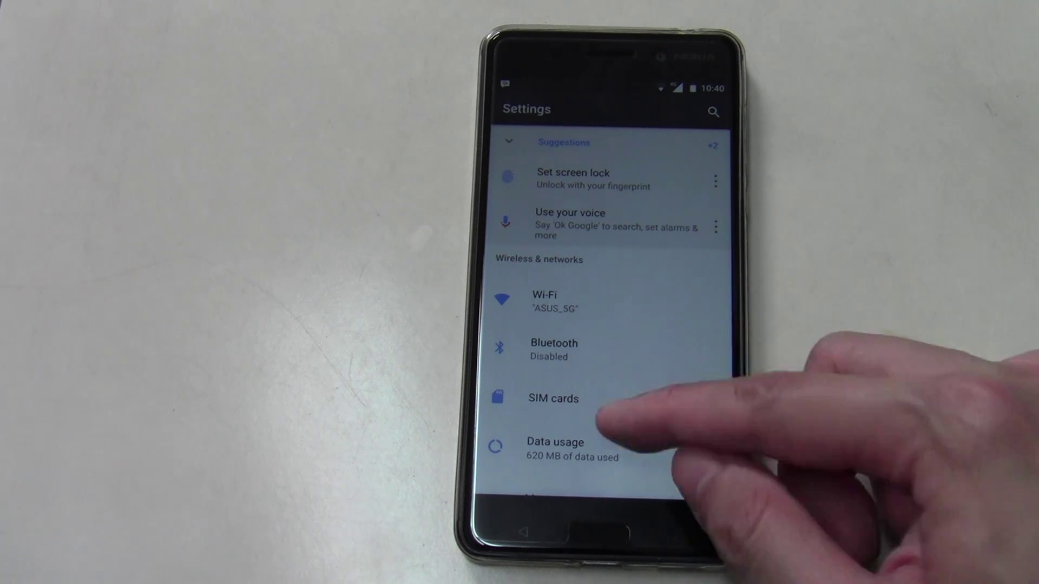
pyautogui.scroll(-5, 610, 365)
pyautogui.scroll(-5, 609, 366)
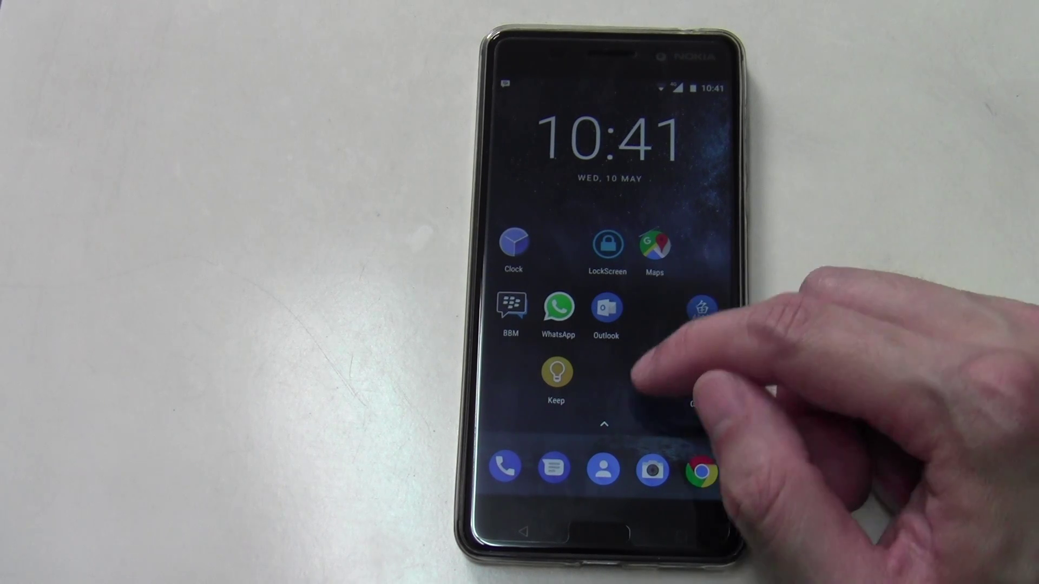
# Open Settings from the app drawer and go to About phone, showing TA-1003 and Android 7.1.1
pyautogui.moveTo(641, 406); pyautogui.dragTo(642, 203)
pyautogui.moveTo(641, 406); pyautogui.dragTo(641, 203)
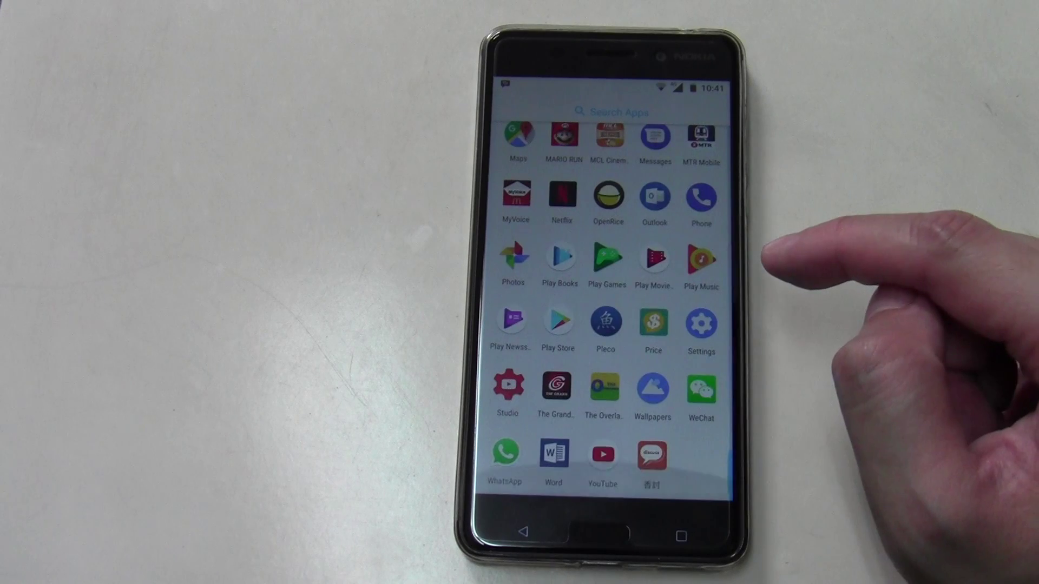
pyautogui.click(704, 316)
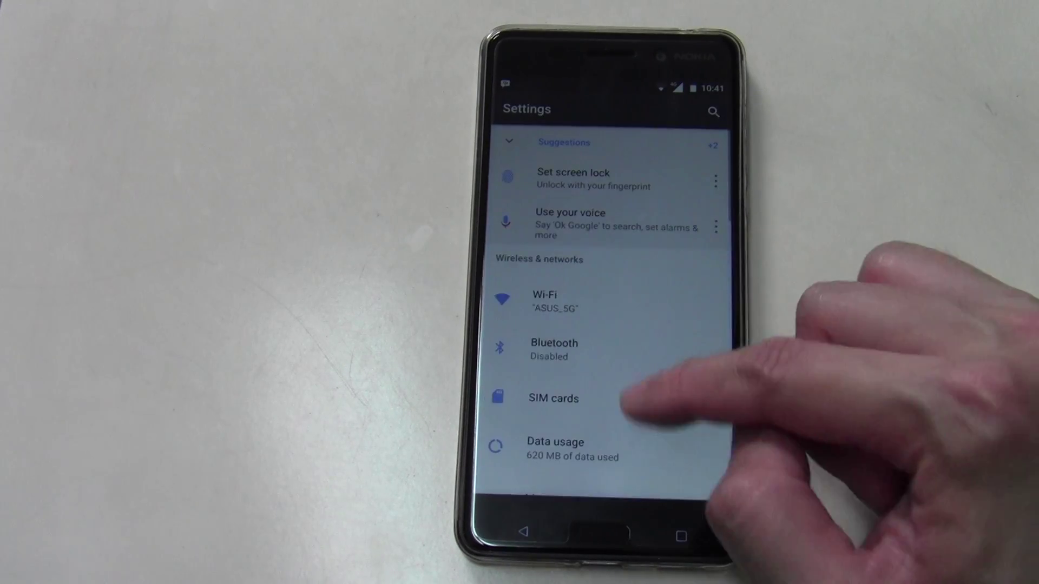
pyautogui.moveTo(649, 406); pyautogui.dragTo(649, 178)
pyautogui.moveTo(649, 406); pyautogui.dragTo(649, 178)
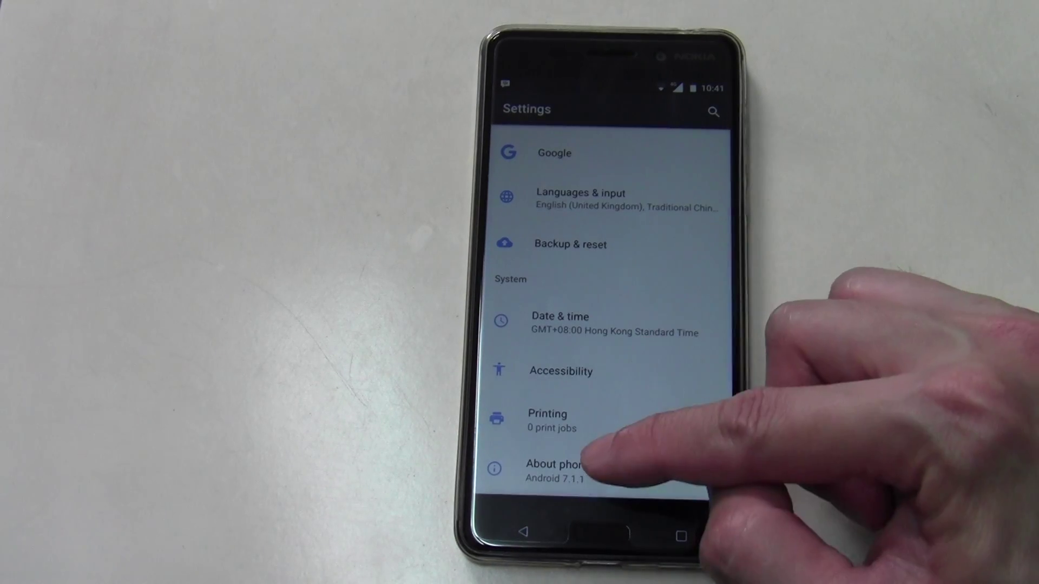
pyautogui.click(584, 467)
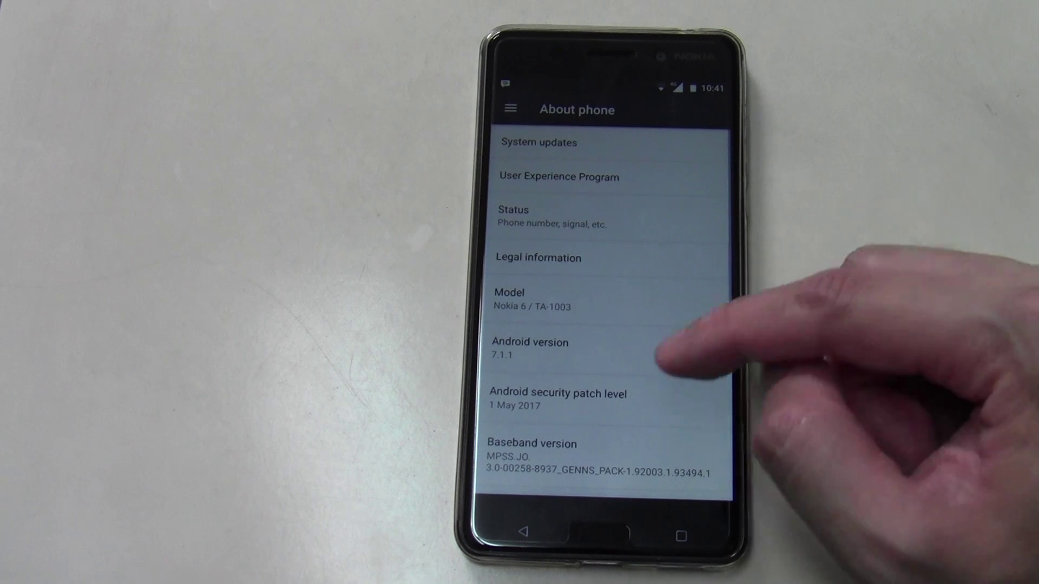
pyautogui.moveTo(649, 390); pyautogui.dragTo(649, 276)
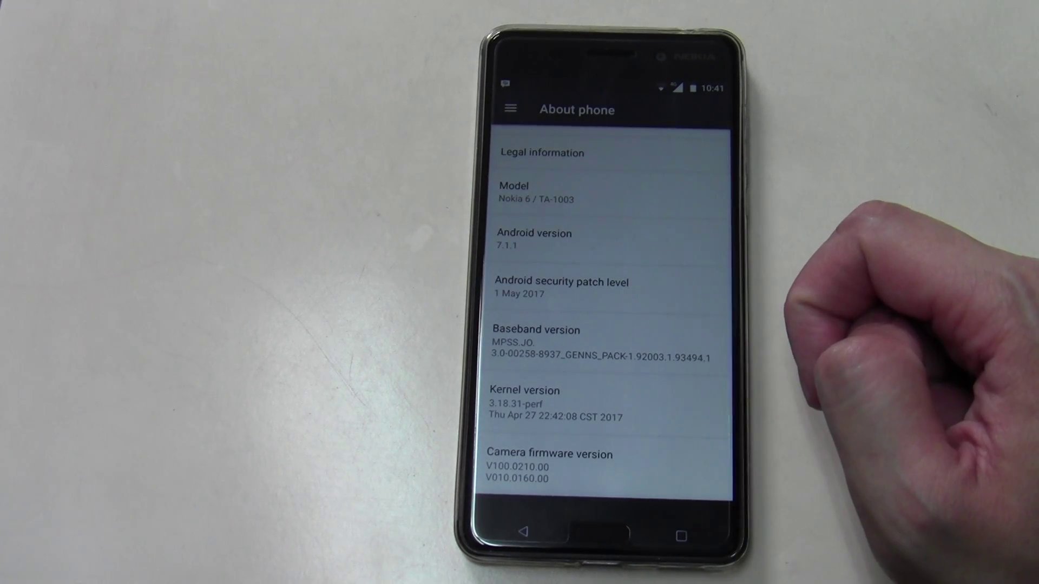